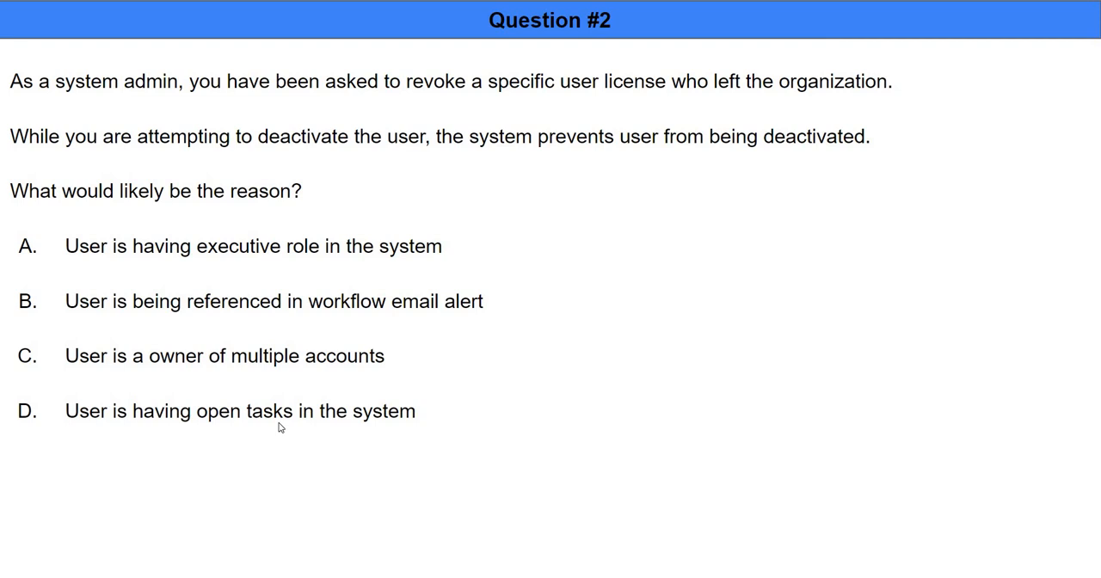
Step: Switch from the question slide to the Salesforce browser window and view the call task record
key("alt+Tab")
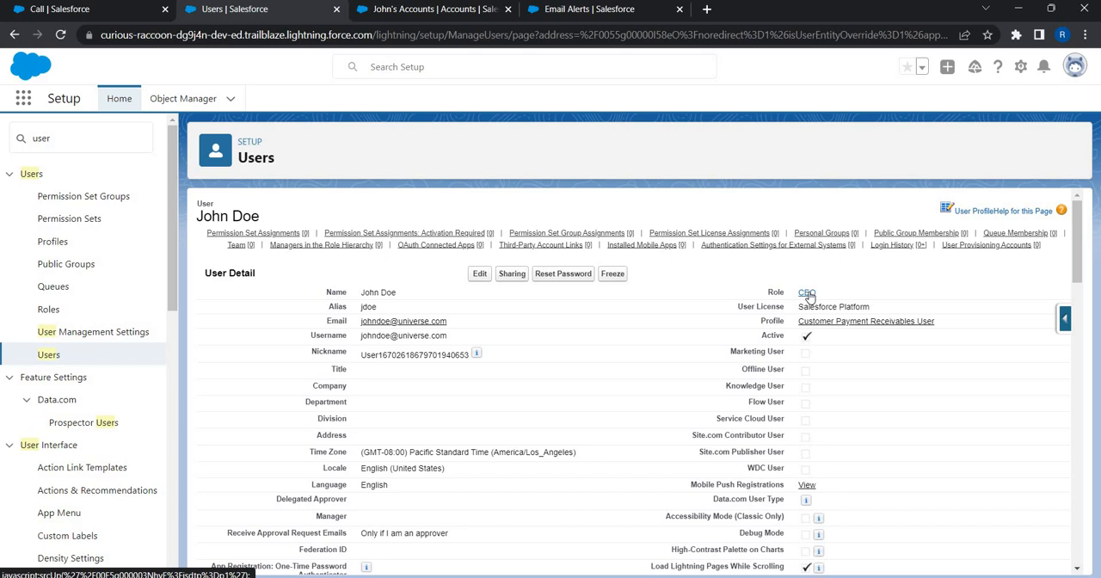
left_click(60, 10)
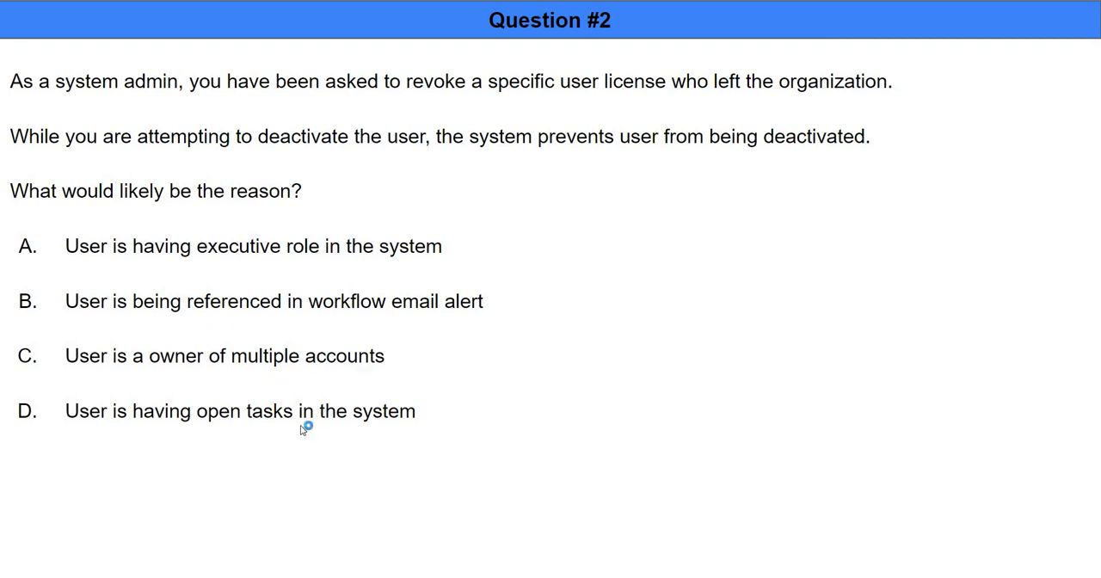
Step: Switch to the Salesforce browser window and deactivate the user with the CEO role, acknowledging the deactivation notice and saving the record
key("alt+Tab")
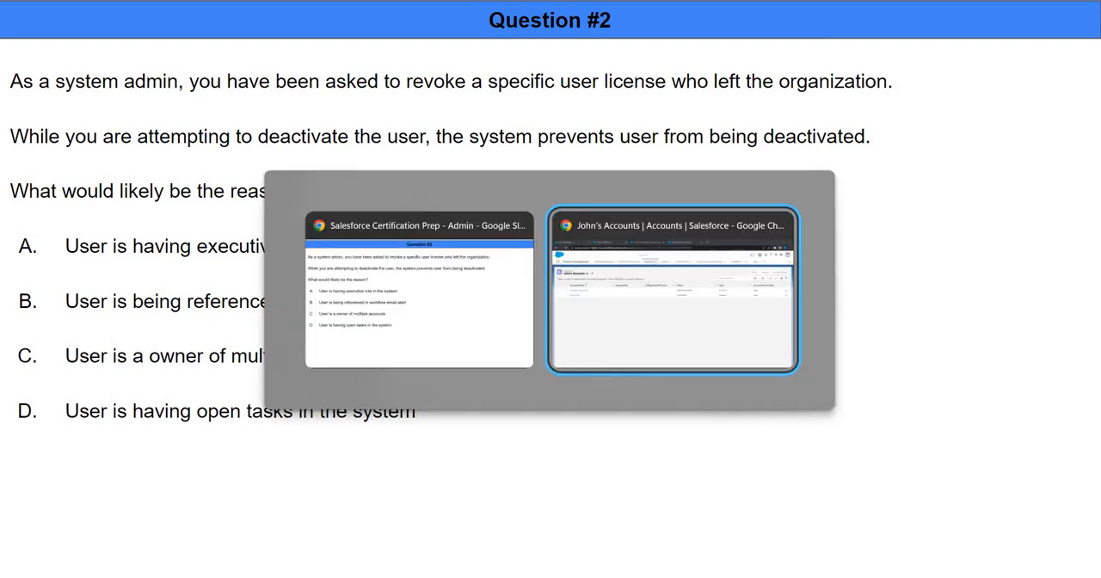
left_click(260, 12)
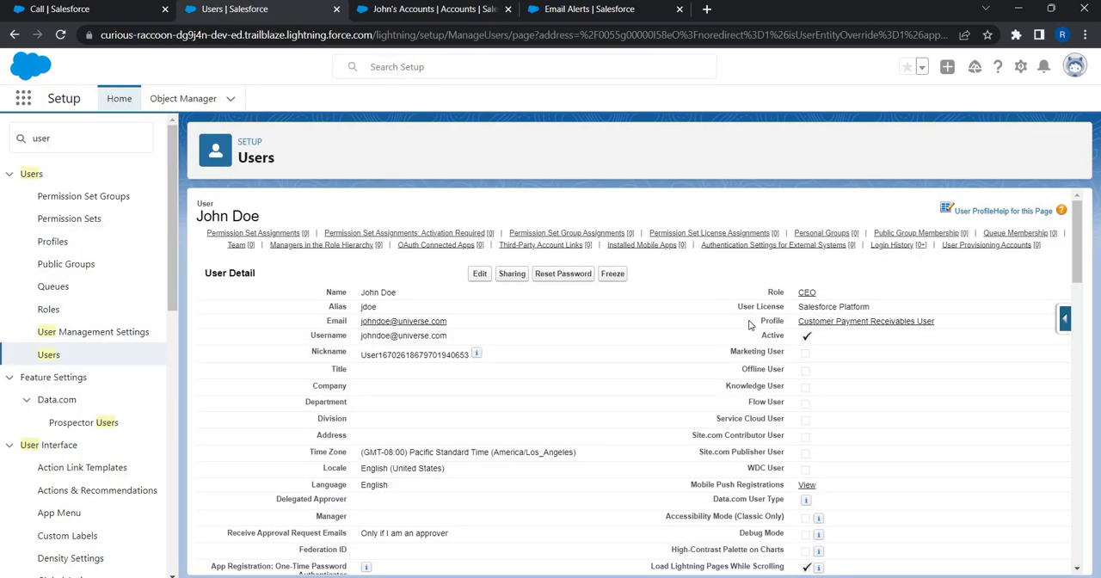
left_click(480, 274)
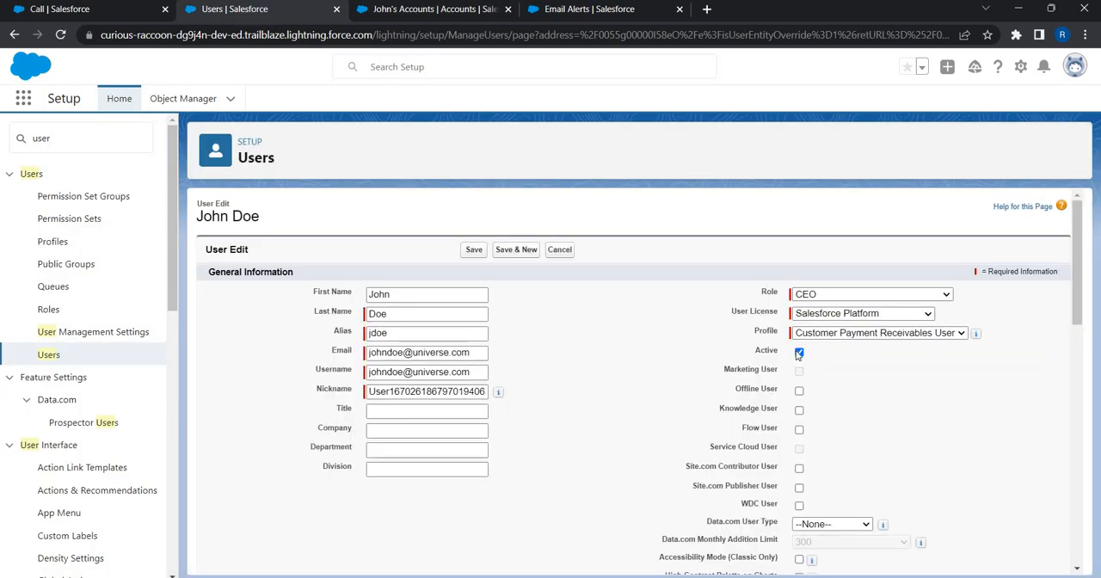
left_click(798, 354)
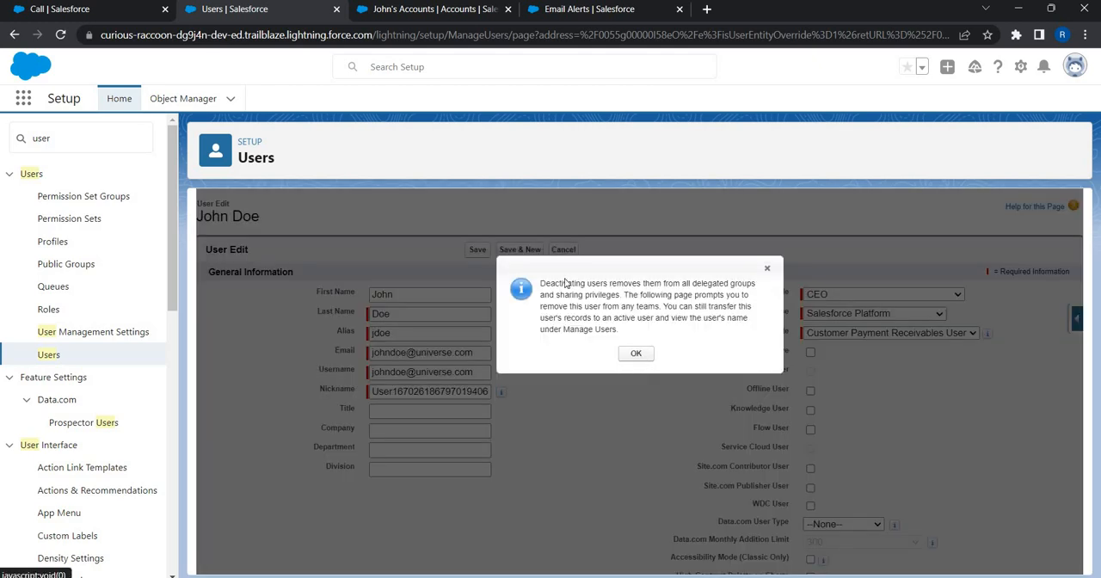
left_click(636, 354)
left_click(467, 250)
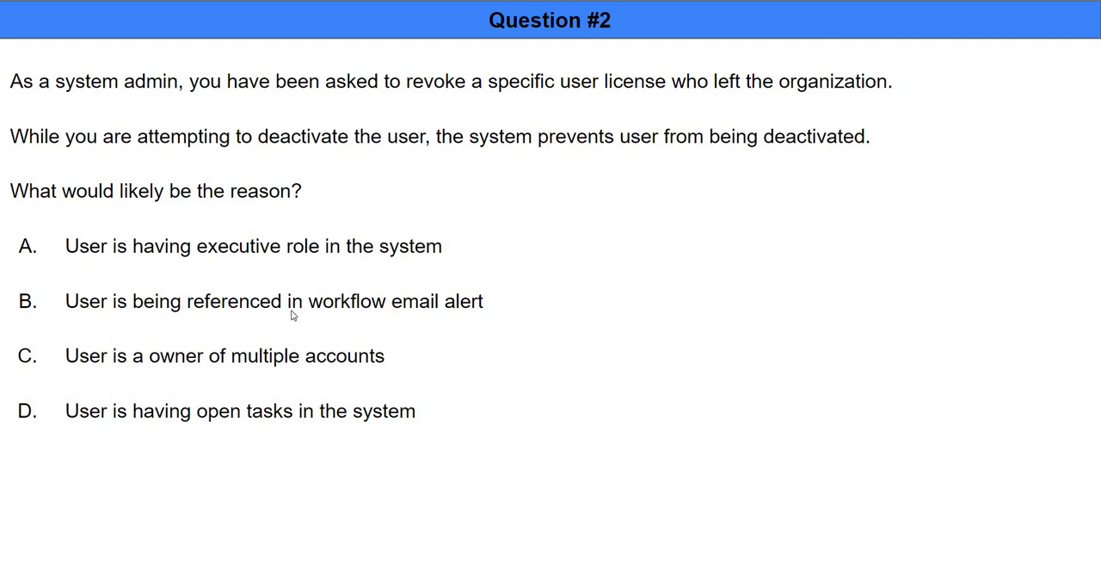
Step: Return from the question slide to Salesforce and reactivate the CEO-role user, saving the record
key("alt+Tab")
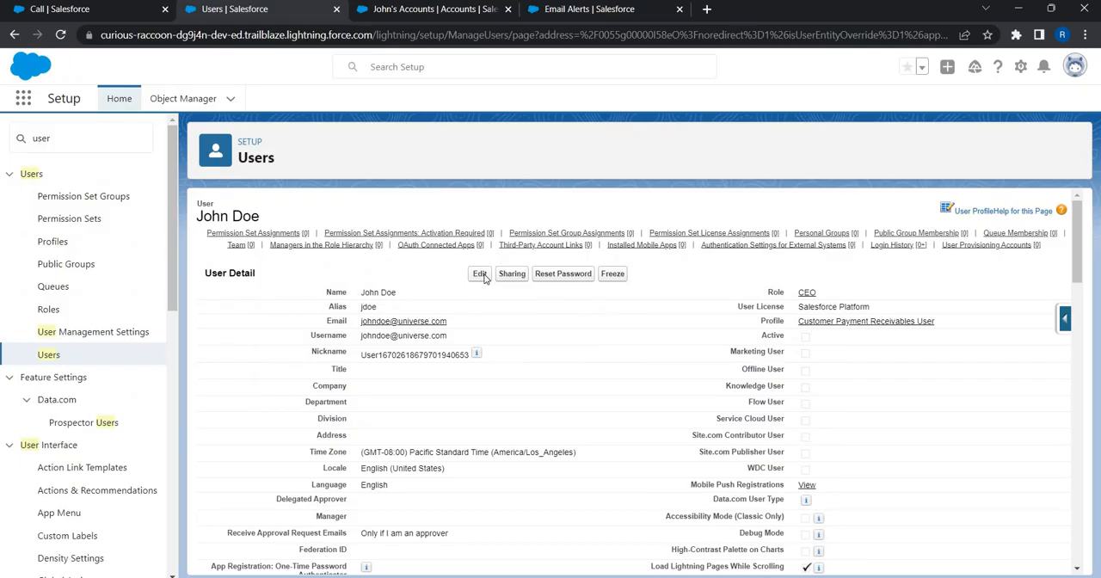
left_click(481, 275)
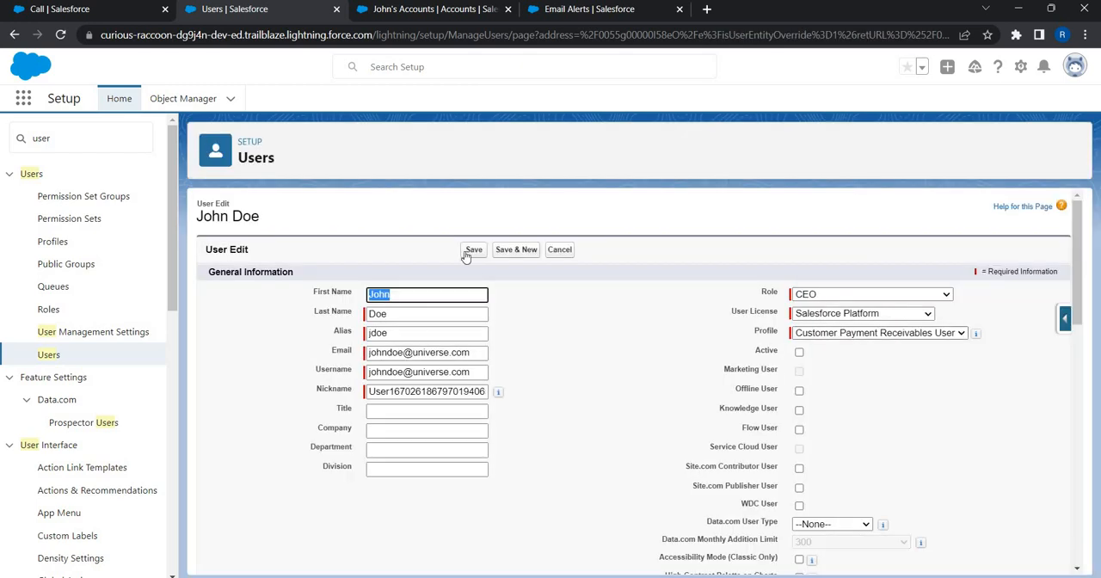
left_click(474, 251)
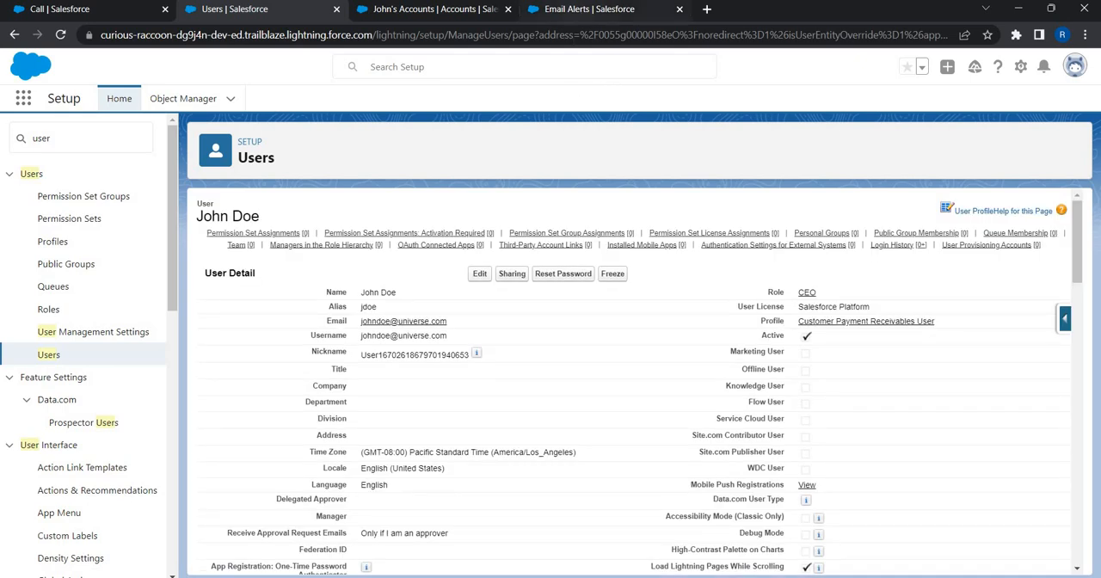
Step: Replace the recipient of the "Customer Case Review Alert - Escalated" email alert with the CEO-role user and save the alert
left_click(582, 12)
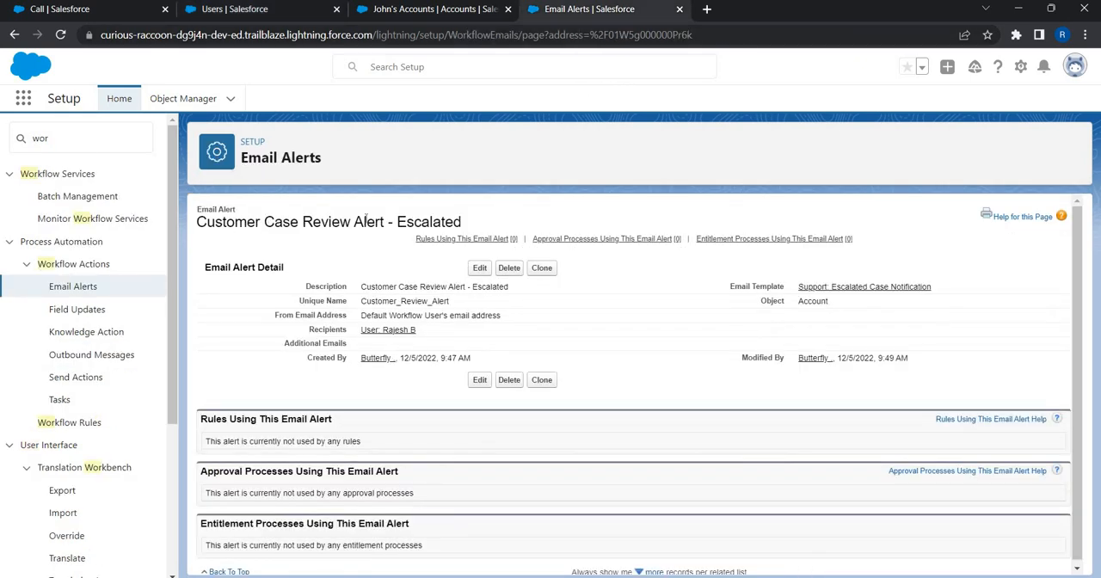
left_click(479, 268)
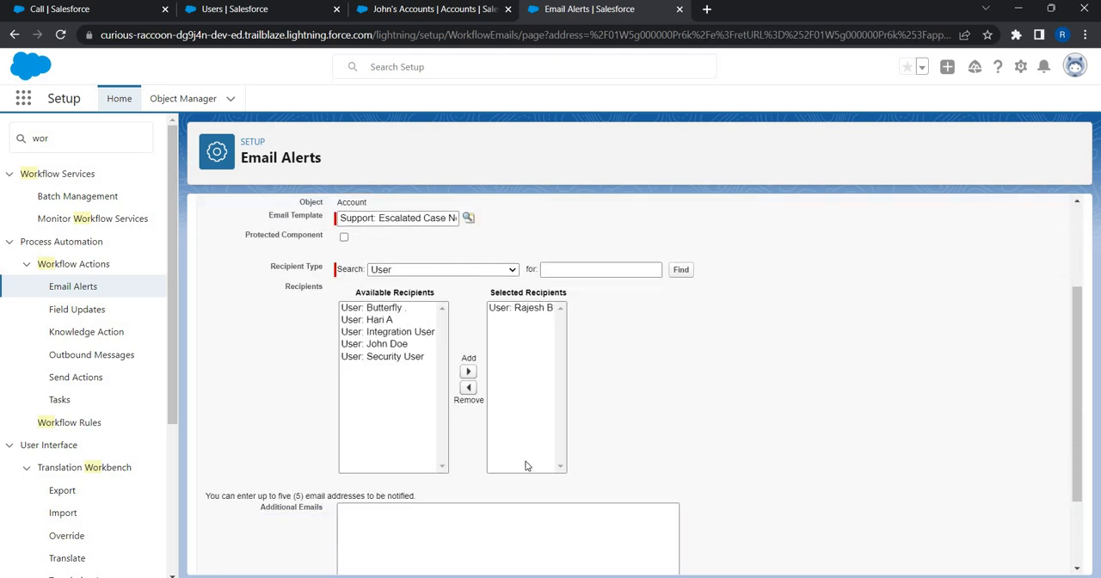
scroll(463, 493, "down", 1)
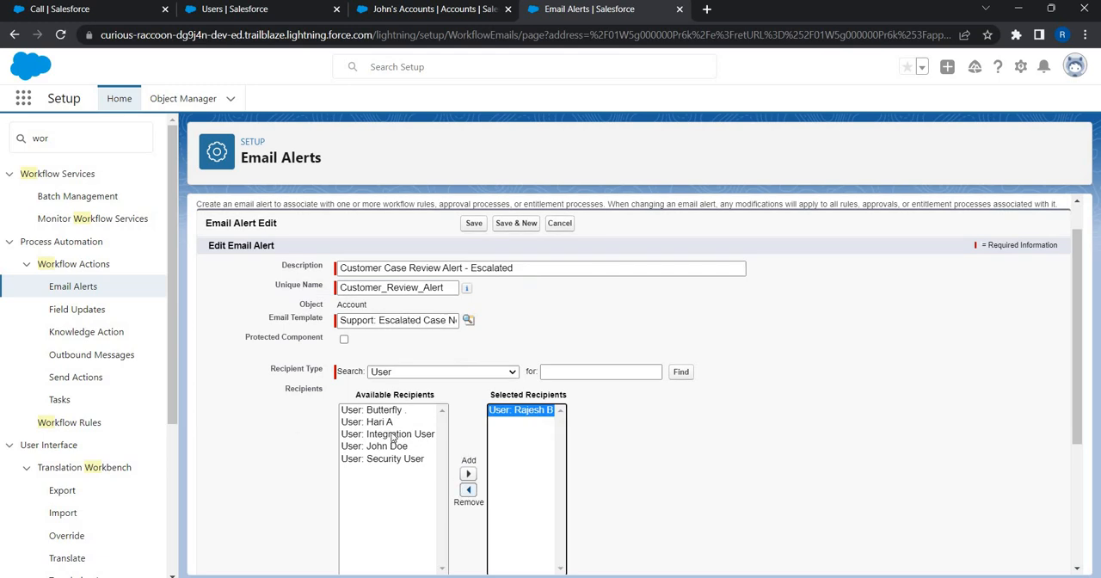
left_click(468, 489)
left_click(386, 445)
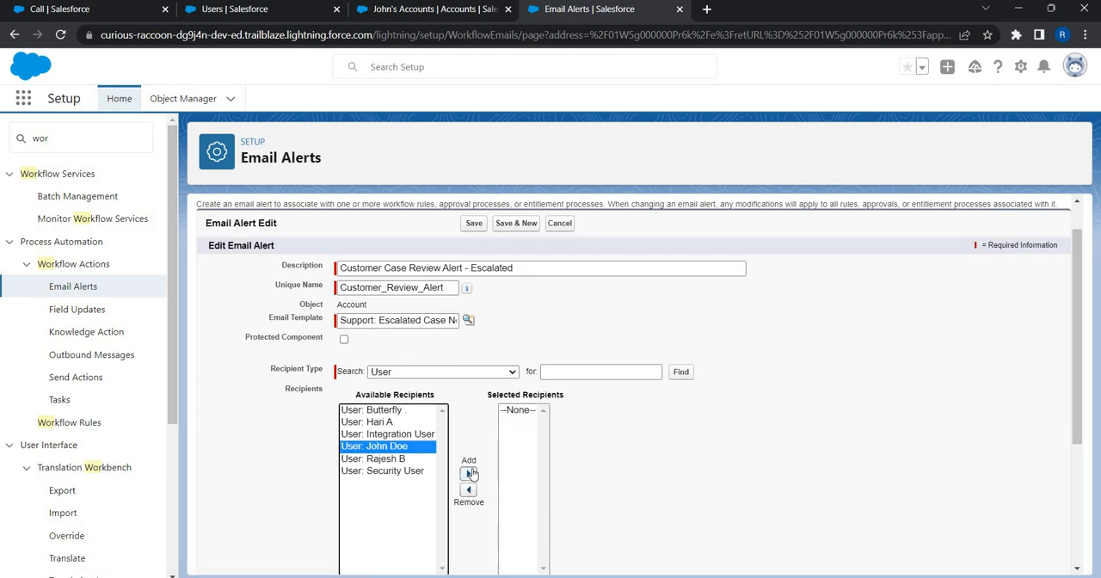
left_click(468, 474)
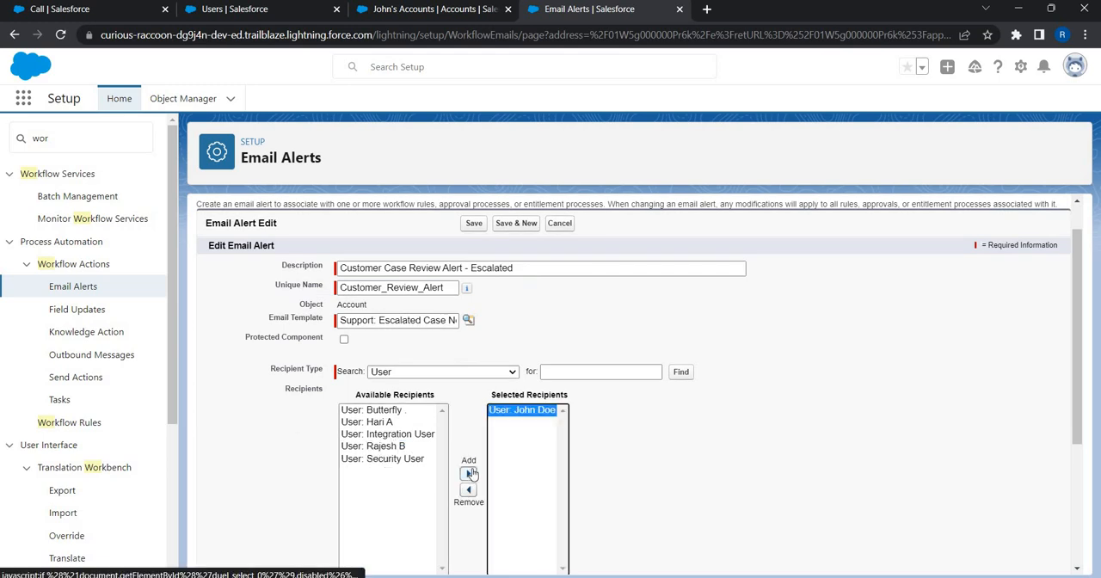
left_click(471, 223)
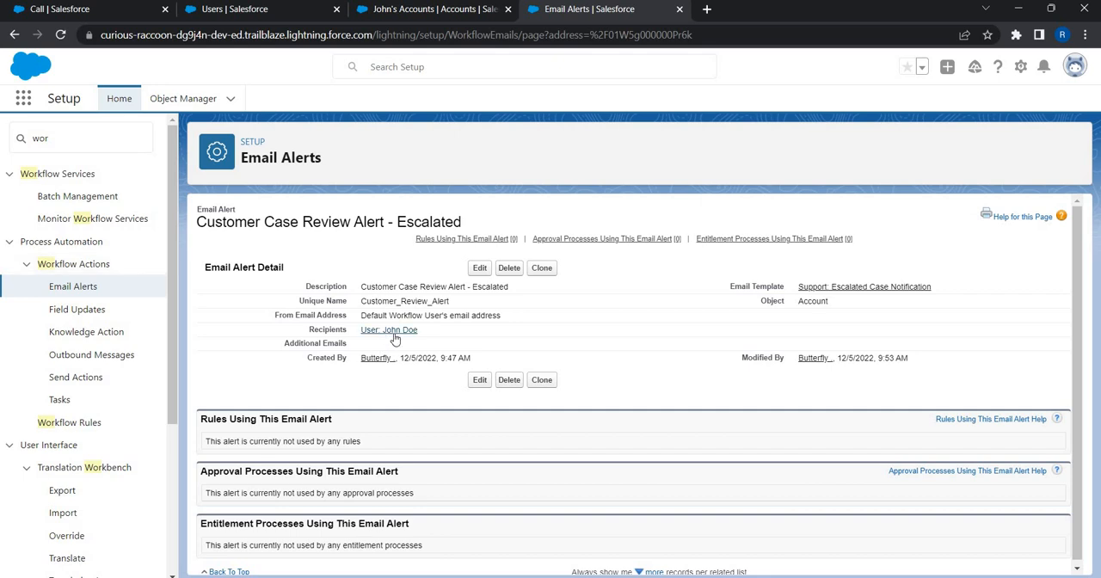
Step: Try to deactivate the CEO-role user while they are the email alert's only recipient, and cancel the edit
left_click(247, 10)
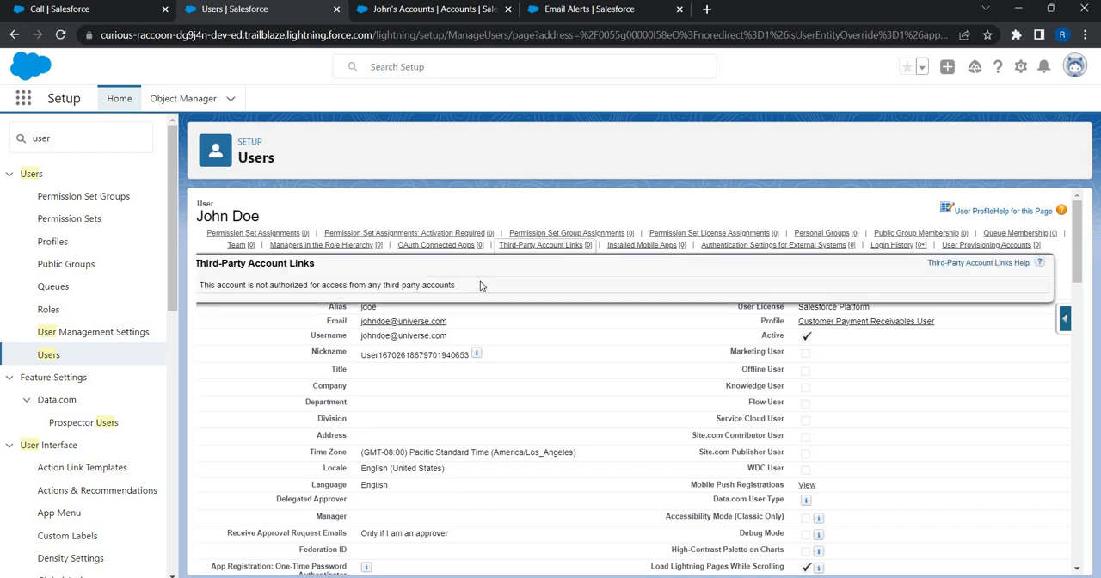
left_click(480, 274)
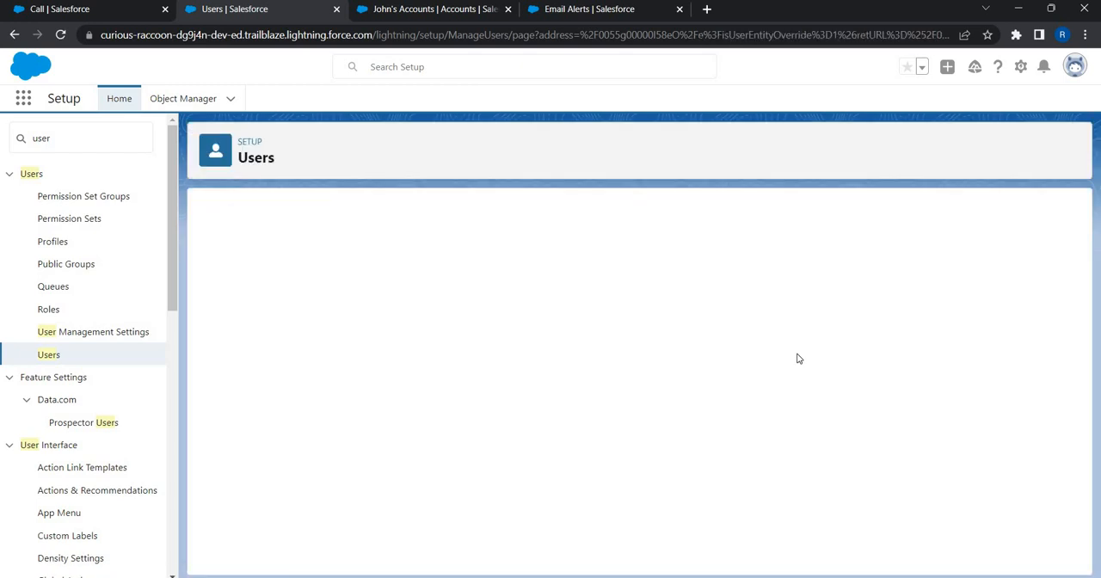
left_click(811, 352)
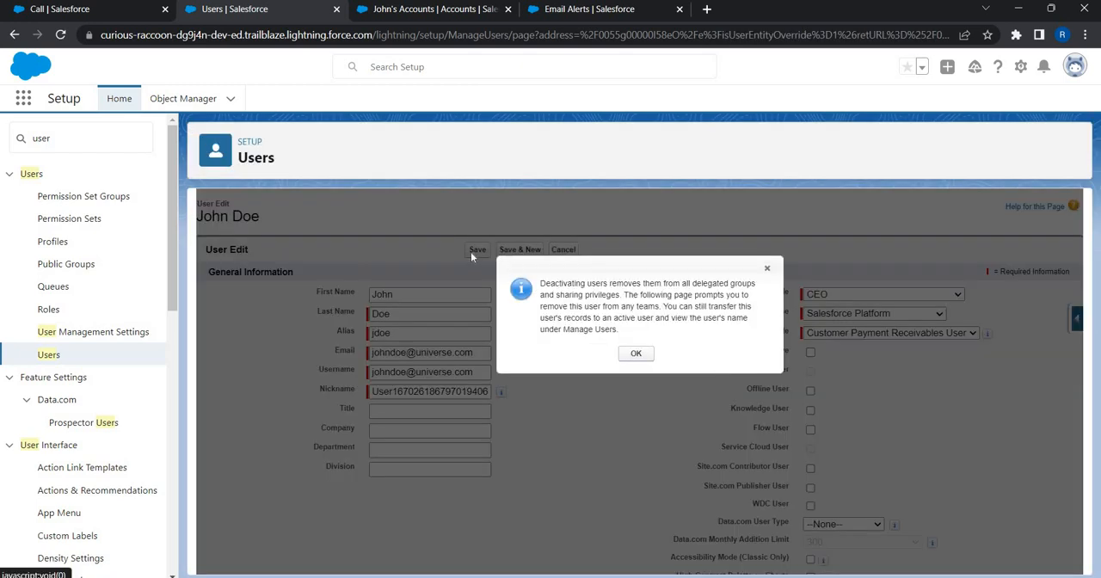
left_click(470, 252)
left_click(475, 251)
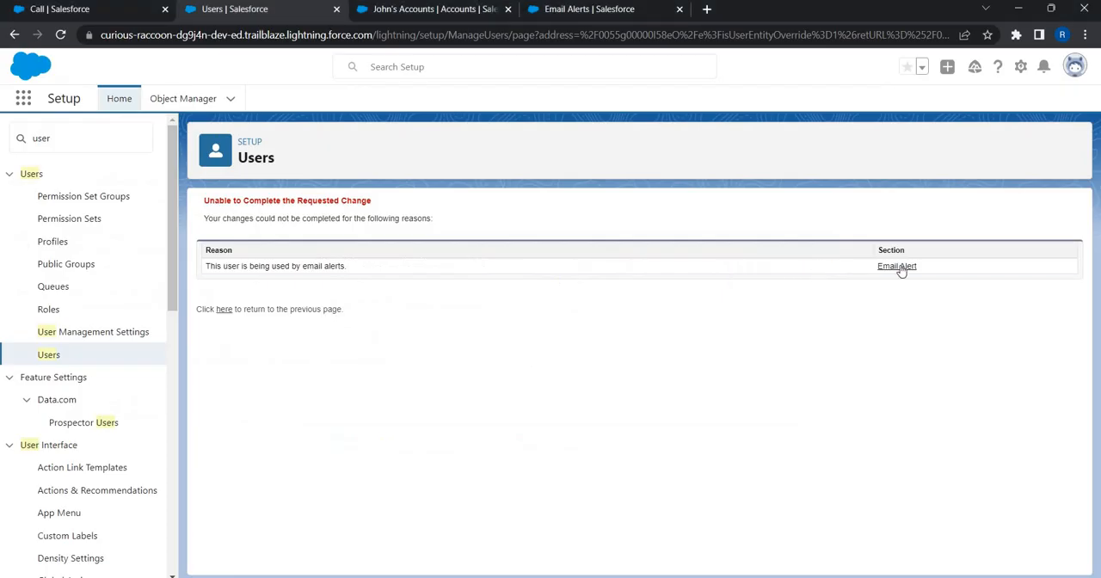
left_click(13, 34)
left_click(570, 252)
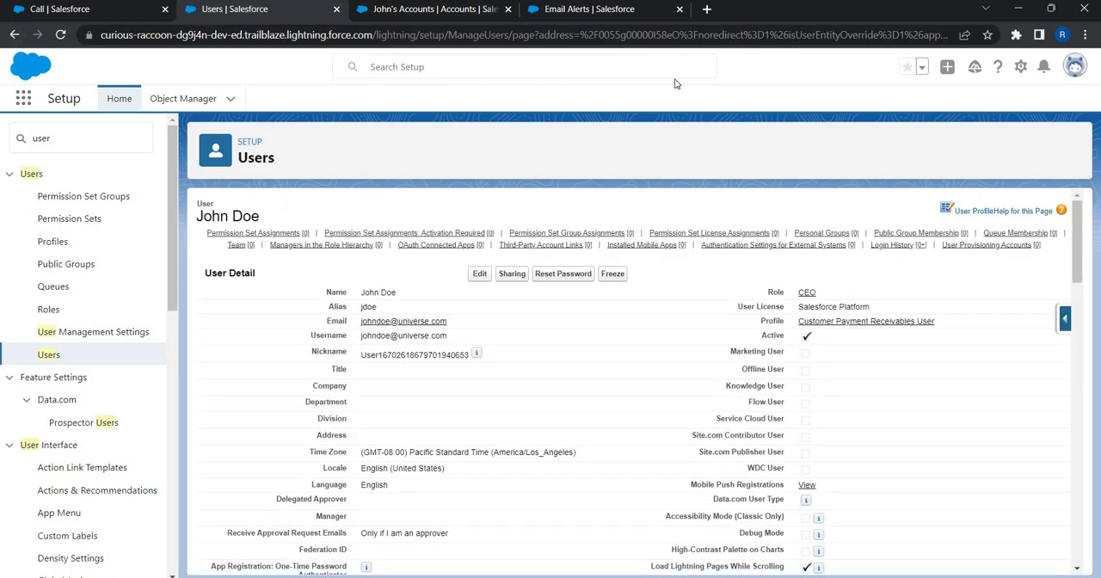
Step: Add the previously removed user as a second recipient of the "Customer Case Review Alert - Escalated" email alert and save it
left_click(607, 9)
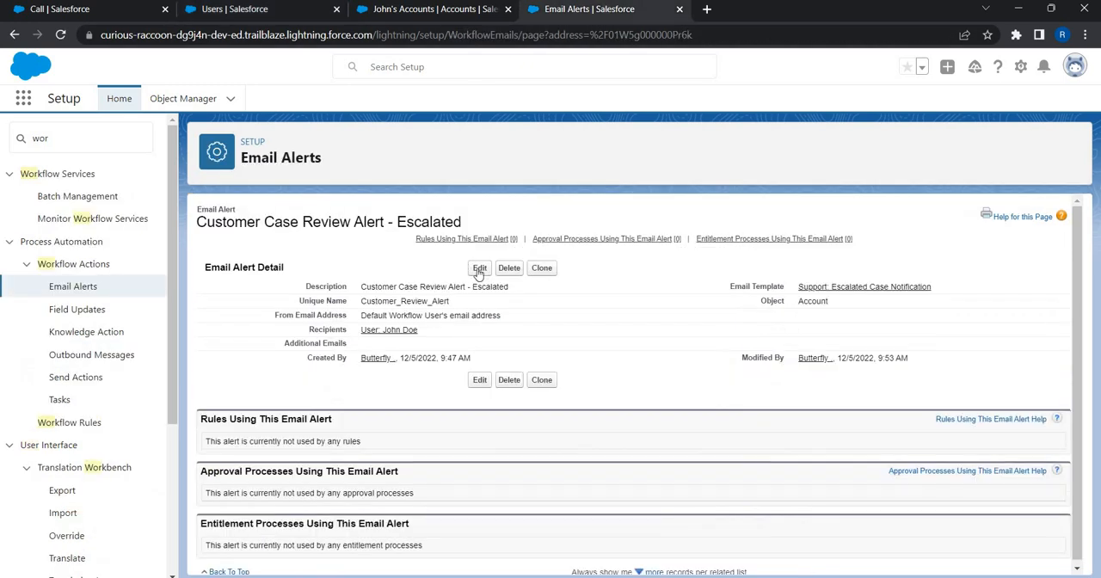
left_click(479, 268)
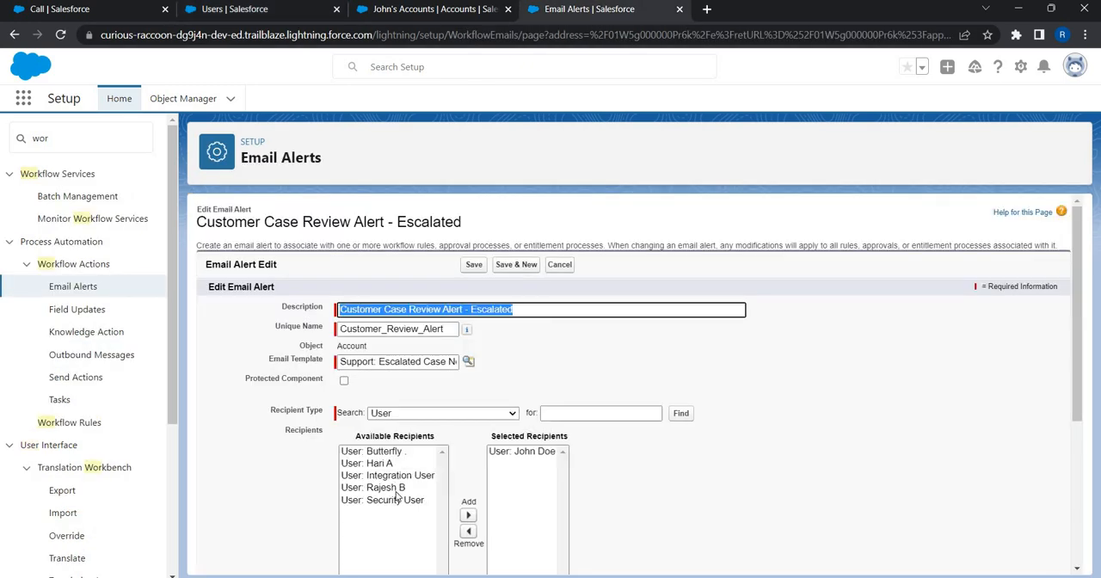
scroll(477, 482, "down", 1)
left_click(373, 446)
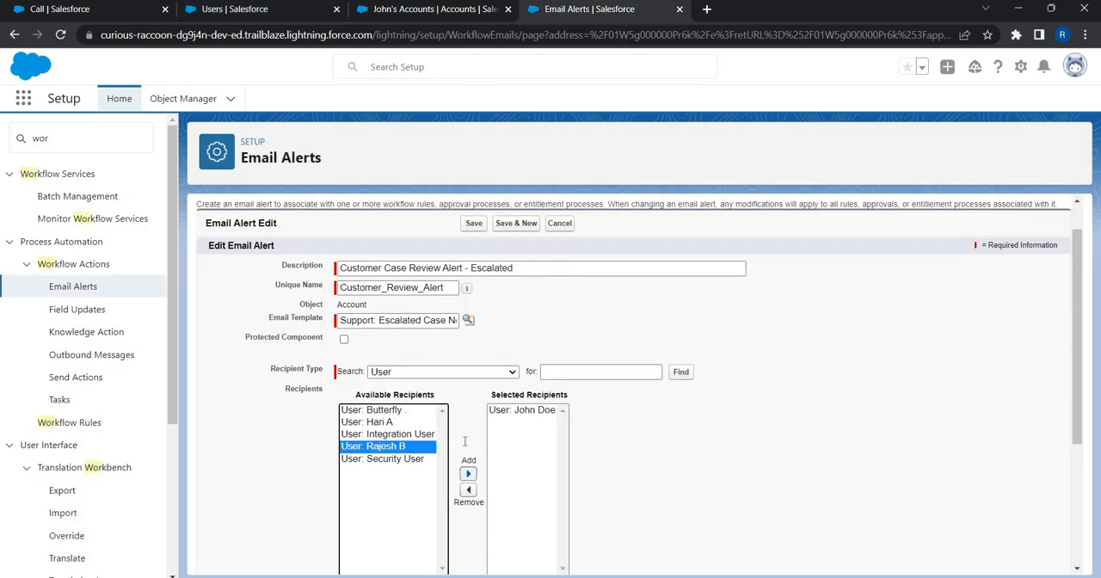
left_click(468, 474)
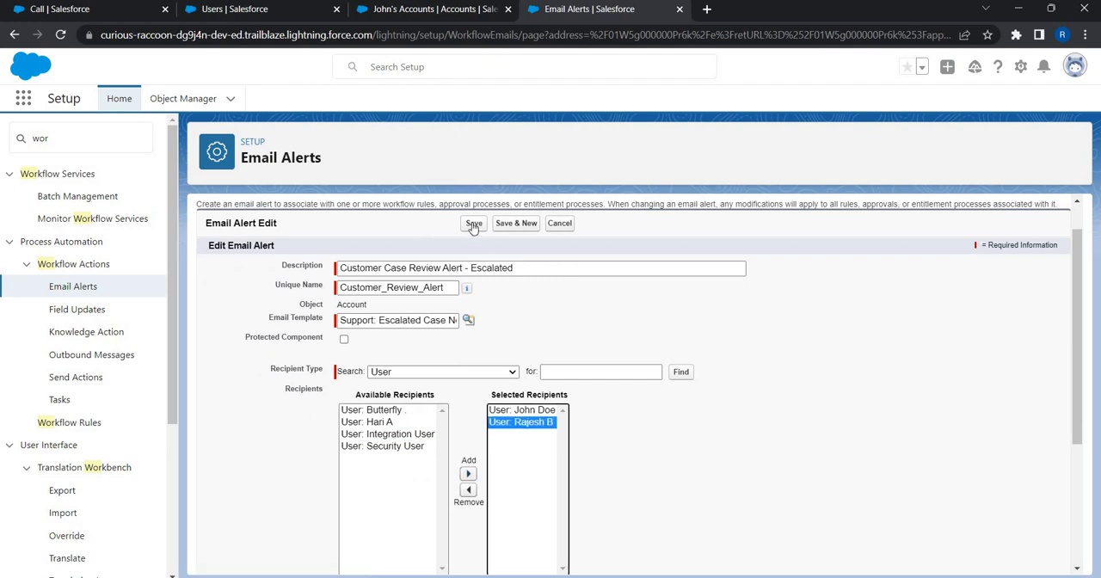
left_click(474, 224)
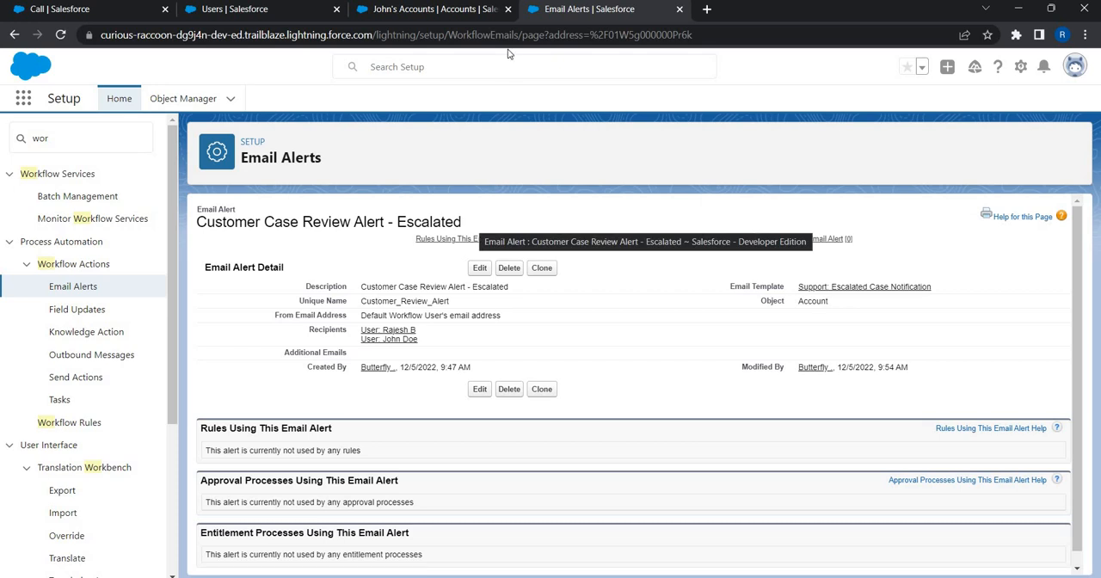
Step: Clear the Active status on the CEO-role user's record, acknowledge the deactivation notice and save
left_click(255, 17)
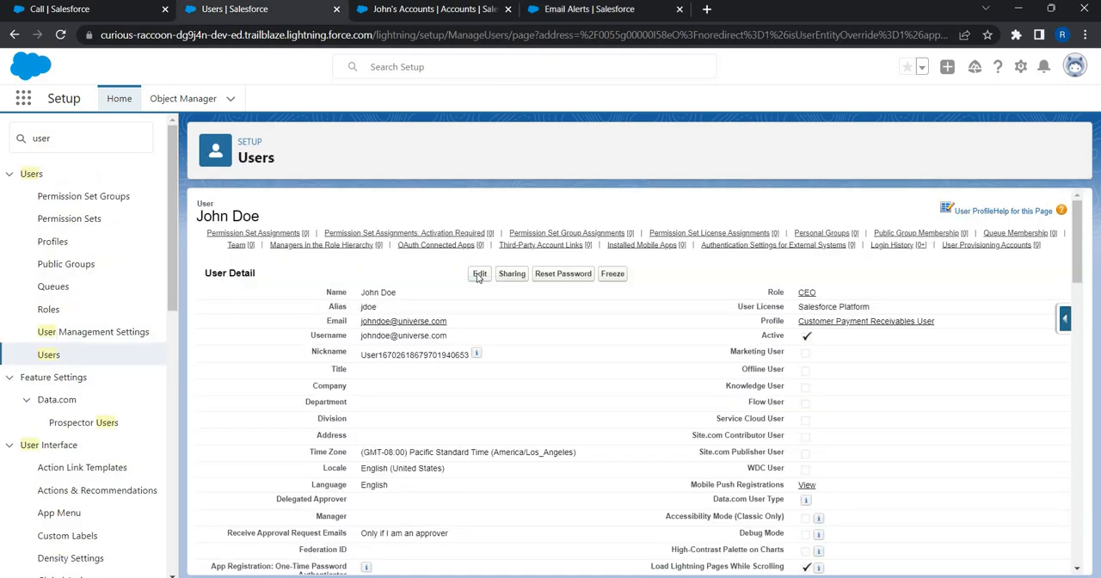
left_click(478, 275)
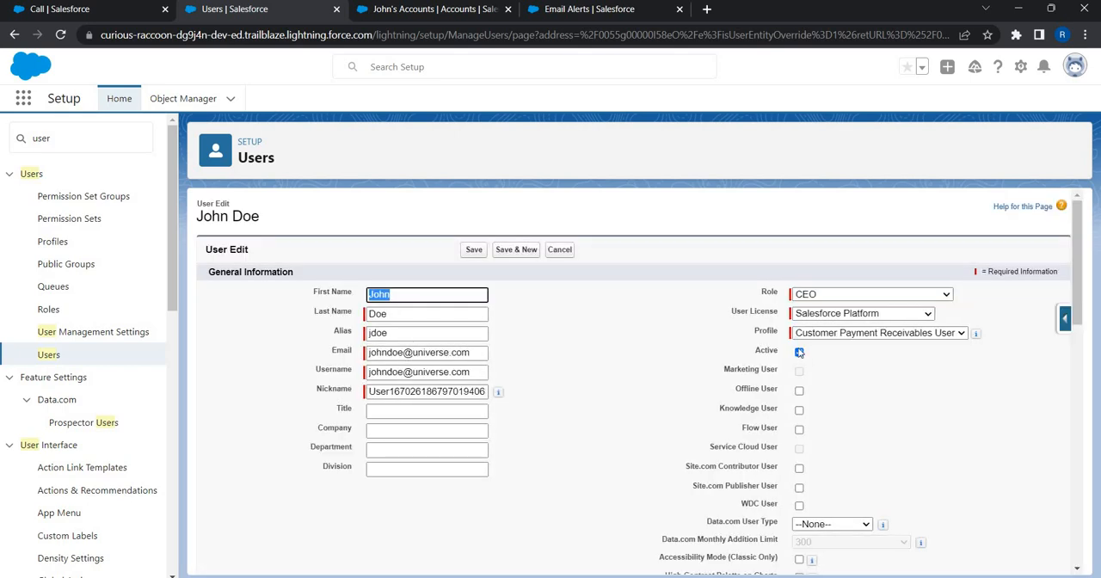
left_click(799, 352)
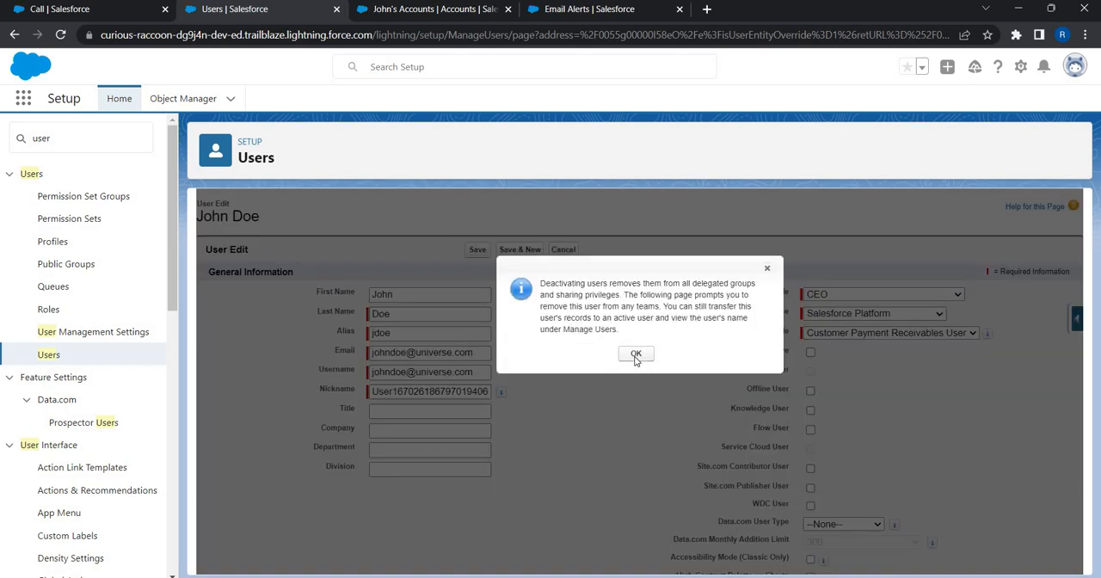
left_click(634, 354)
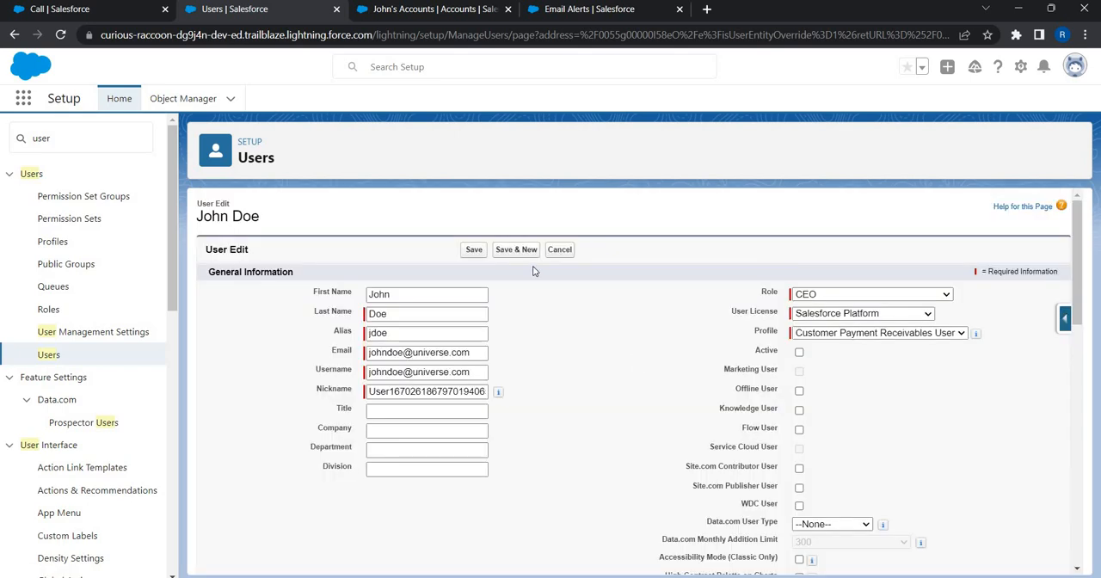
left_click(472, 252)
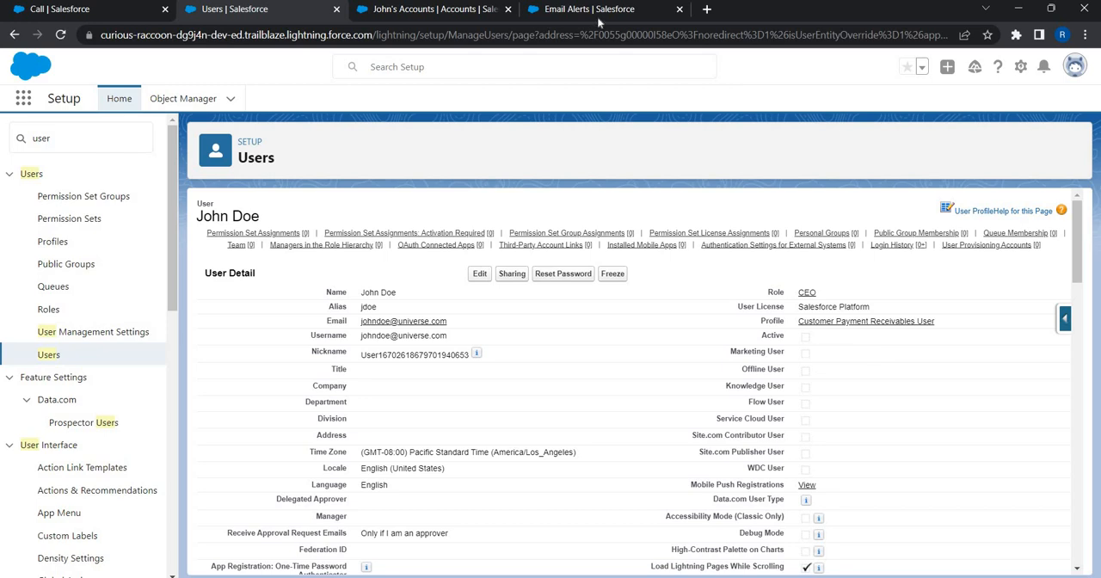
Step: Review the recipients on the "Customer Case Review Alert - Escalated" email alert
key("ctrl+Tab")
key("ctrl+Tab")
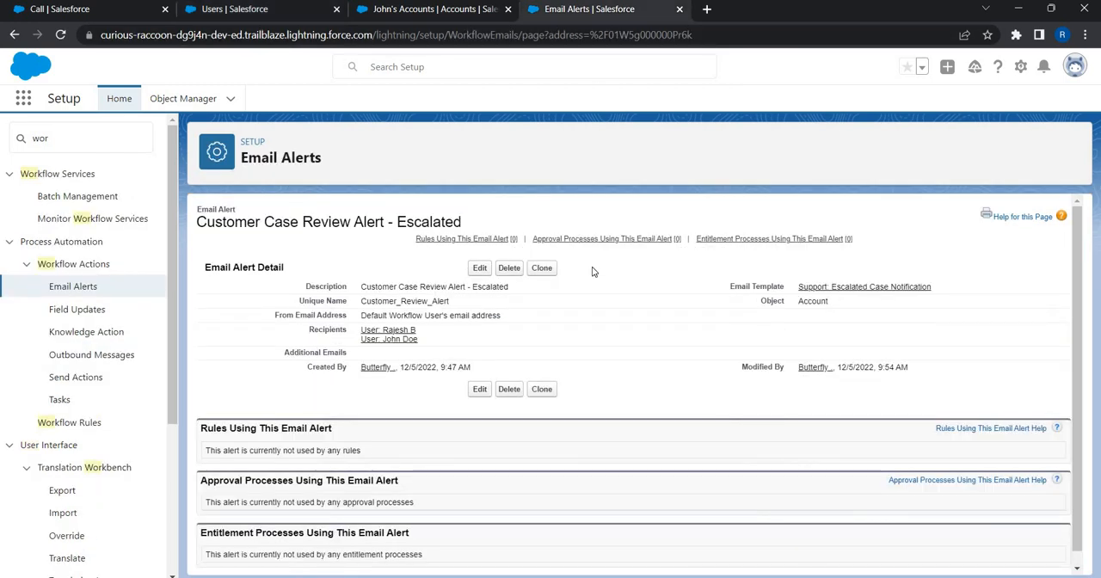